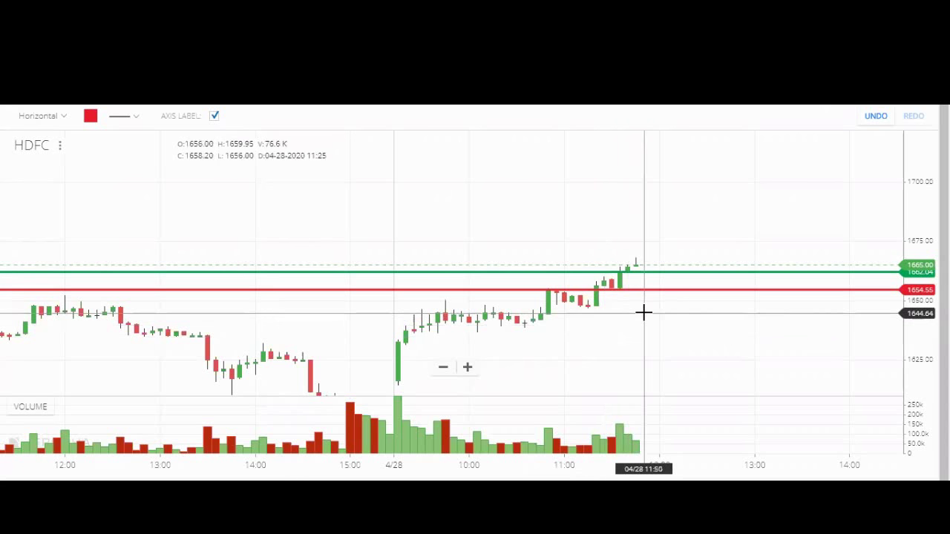
Place the red horizontal level at 1654.55 on the HDFC chart
{"action": "left_click", "coordinate": [850, 247]}
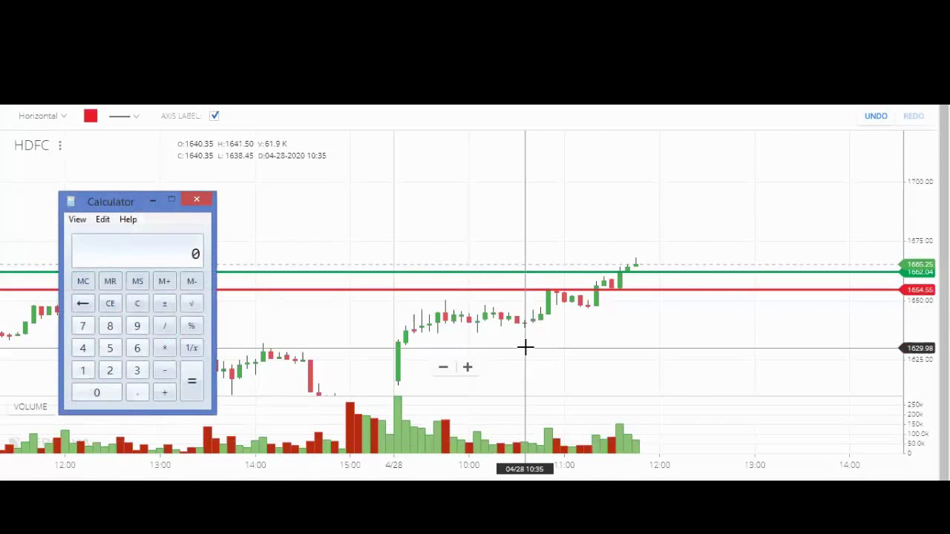
In Calculator, compute 1662.05−1654.55 = 7.5 and 375 ÷ 7.5 = 50, then minimize it
{"action": "type", "text": "166"}
{"action": "type", "text": "2.05"}
{"action": "type", "text": "-"}
{"action": "type", "text": "1"}
{"action": "type", "text": "654"}
{"action": "type", "text": ".5"}
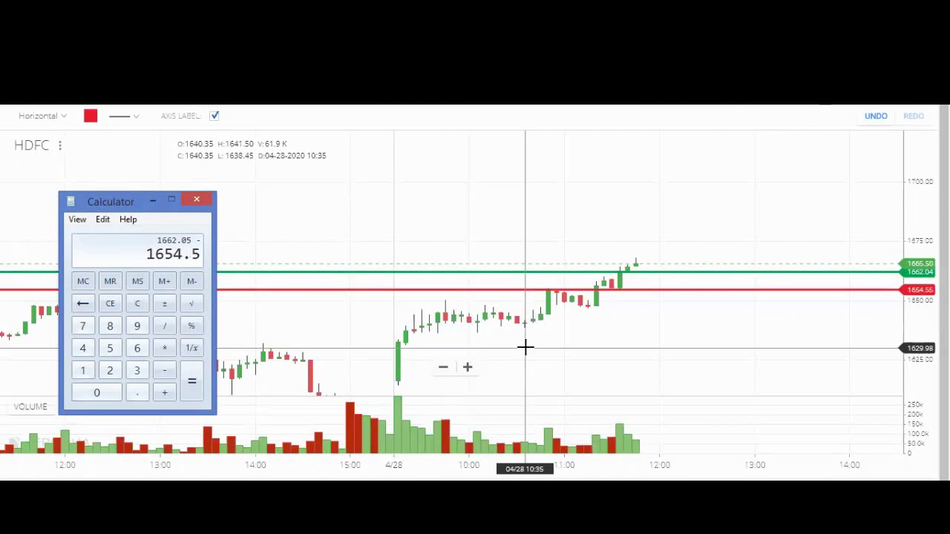
{"action": "type", "text": "5"}
{"action": "key", "text": "Return"}
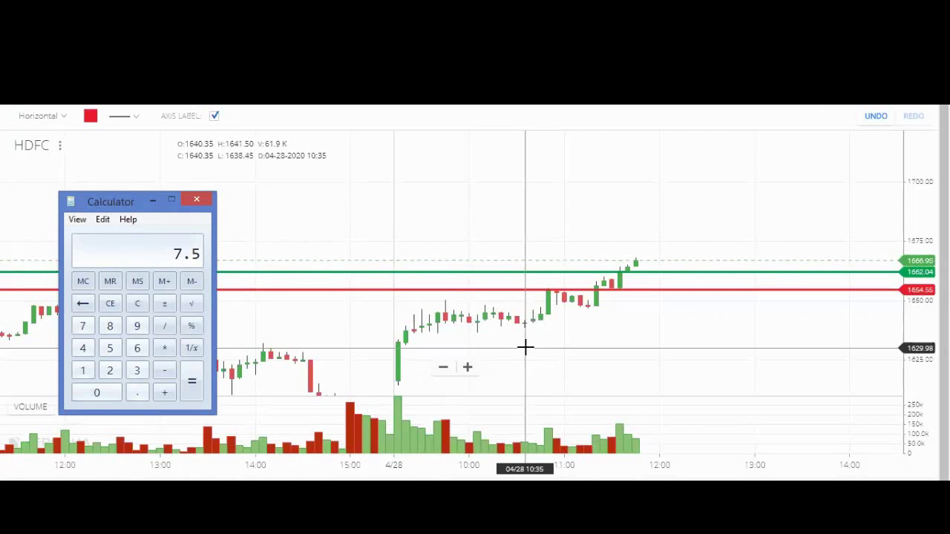
{"action": "key", "text": "Escape"}
{"action": "type", "text": "3"}
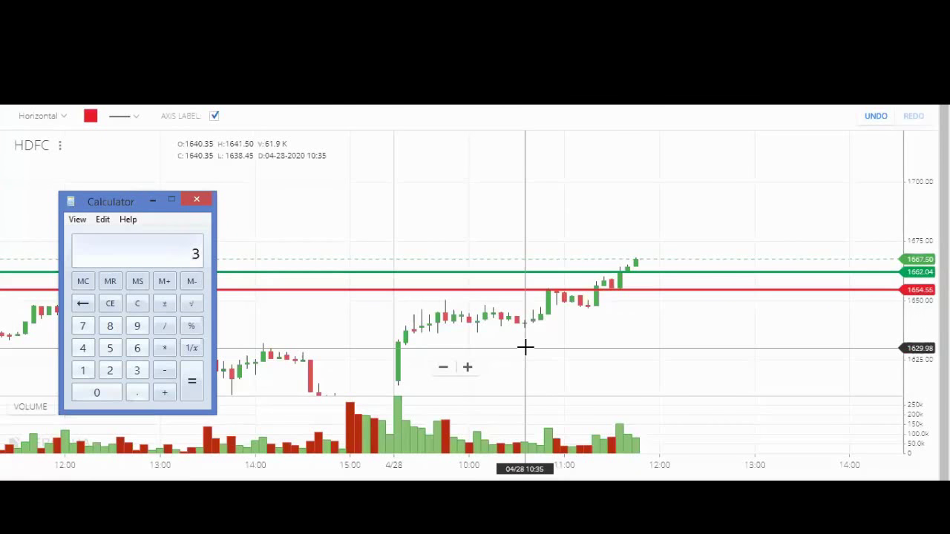
{"action": "type", "text": "75"}
{"action": "type", "text": "/7"}
{"action": "type", "text": ".5"}
{"action": "key", "text": "Return"}
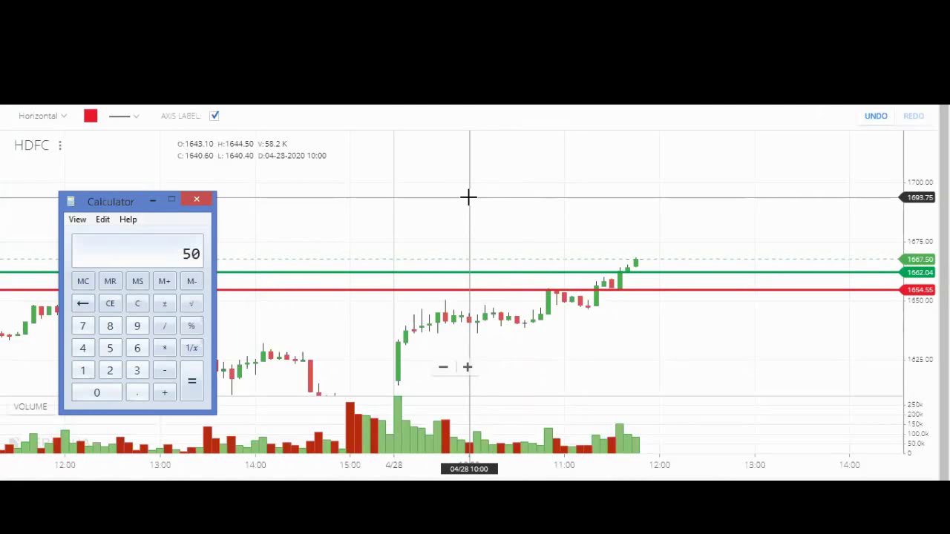
{"action": "left_click", "coordinate": [153, 202]}
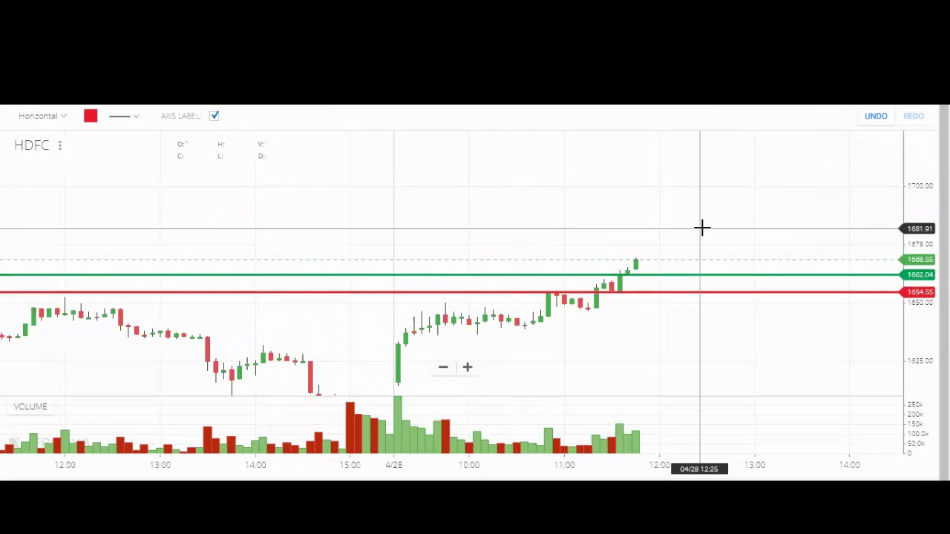
Compress the HDFC price axis until 1725 appears above the candles
{"action": "left_click_drag", "start_coordinate": [925, 201], "coordinate": [922, 225]}
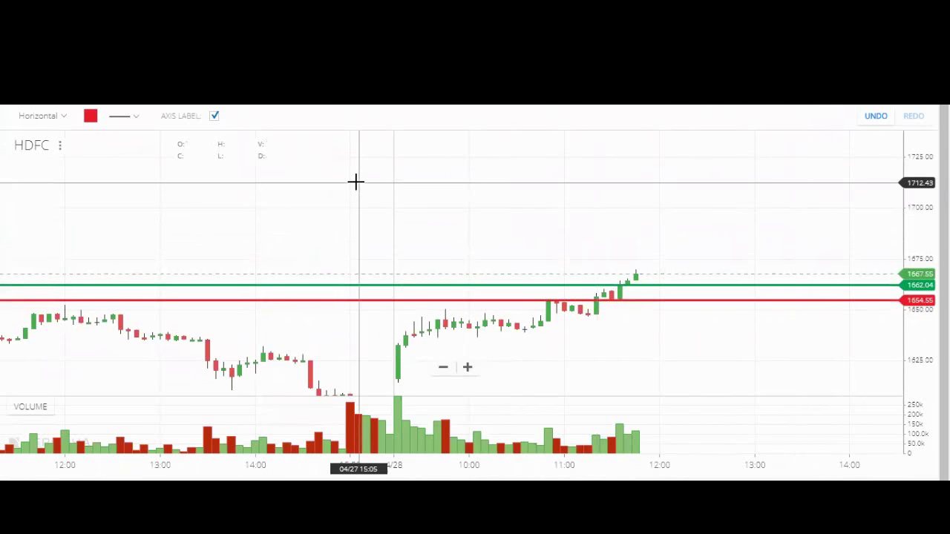
Add a blue horizontal level at 1690.91 and stretch the price scale vertically
{"action": "left_click", "coordinate": [90, 116]}
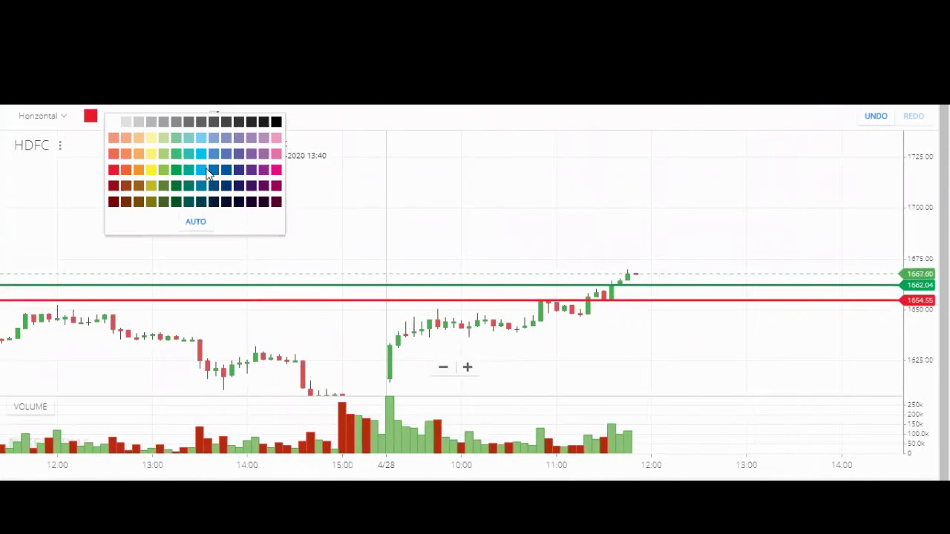
{"action": "left_click", "coordinate": [201, 170]}
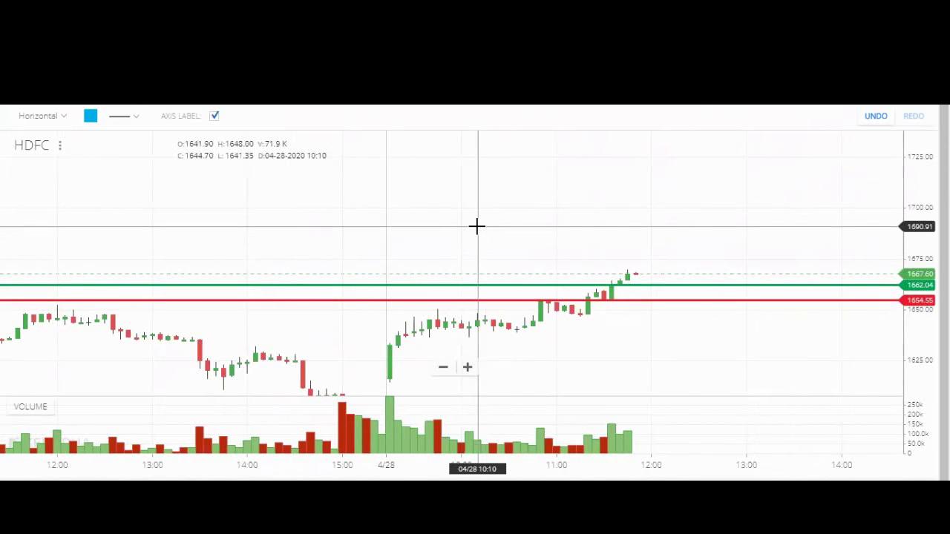
{"action": "left_click", "coordinate": [478, 225]}
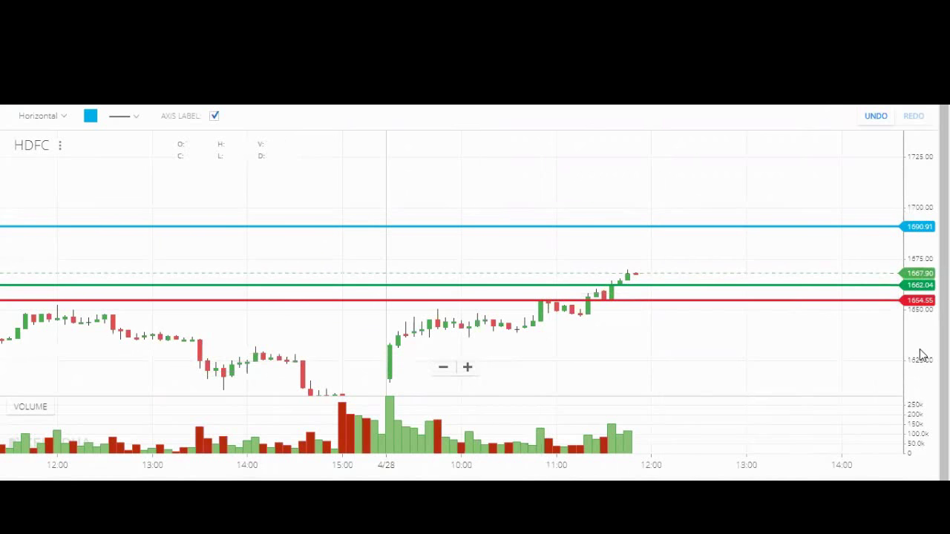
{"action": "left_click_drag", "start_coordinate": [921, 354], "coordinate": [914, 303]}
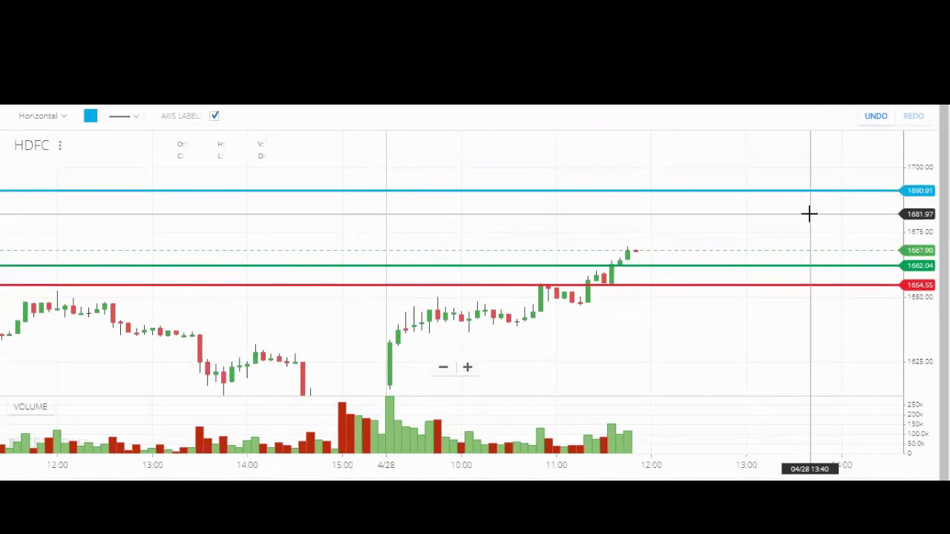
Pan and stretch the HDFC chart to bring the latest 4/28 candles into view
{"action": "left_click_drag", "start_coordinate": [806, 222], "coordinate": [800, 240]}
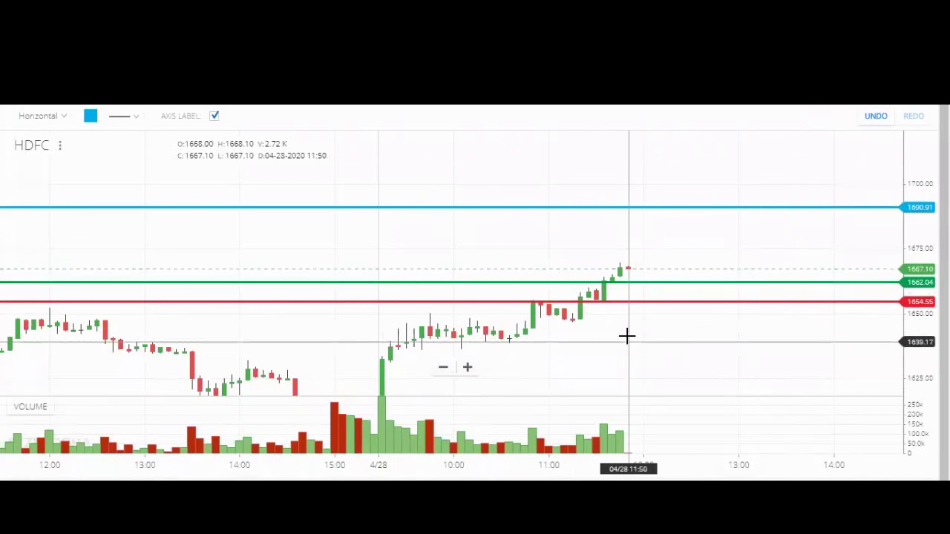
{"action": "left_click_drag", "start_coordinate": [674, 349], "coordinate": [643, 351]}
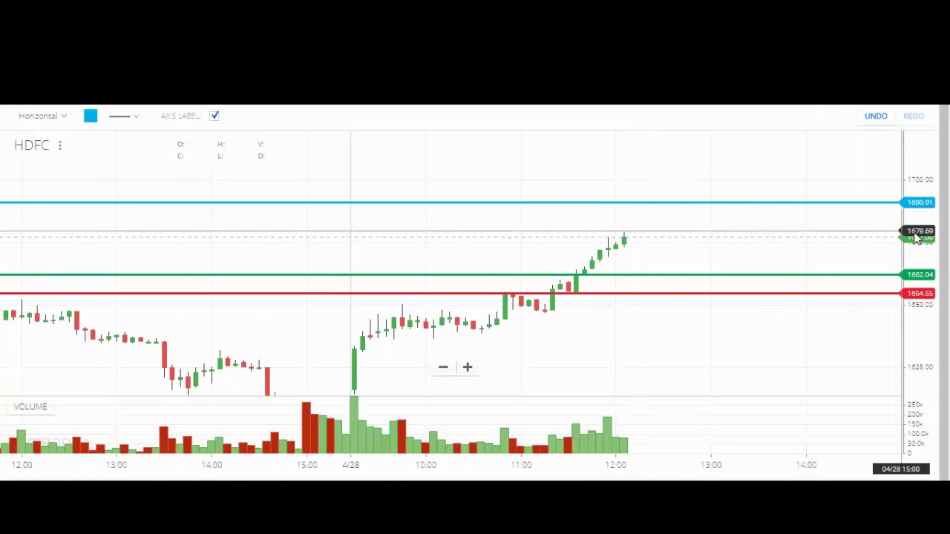
{"action": "left_click_drag", "start_coordinate": [915, 218], "coordinate": [910, 196]}
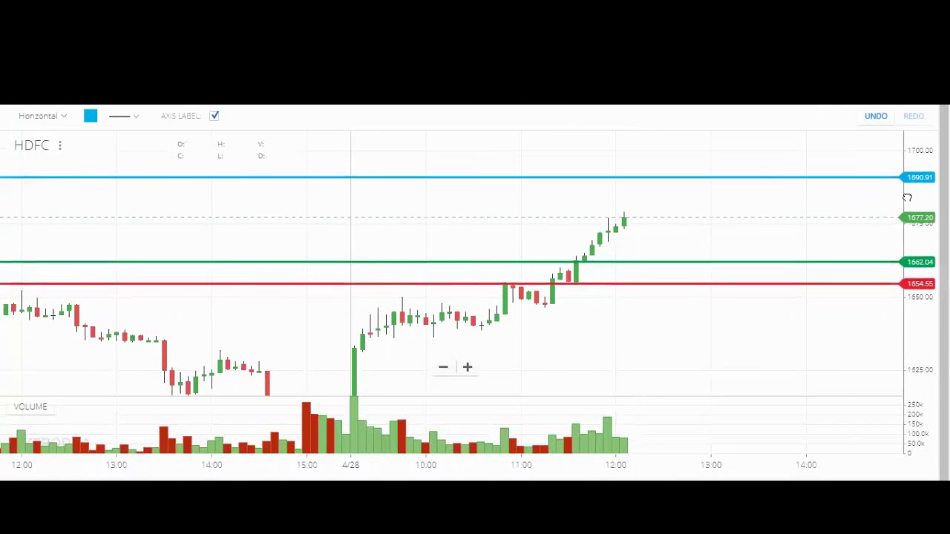
{"action": "mouse_move", "coordinate": [775, 219]}
{"action": "left_mouse_down"}
{"action": "mouse_move", "coordinate": [726, 262]}
{"action": "mouse_move", "coordinate": [717, 255]}
{"action": "left_mouse_up"}
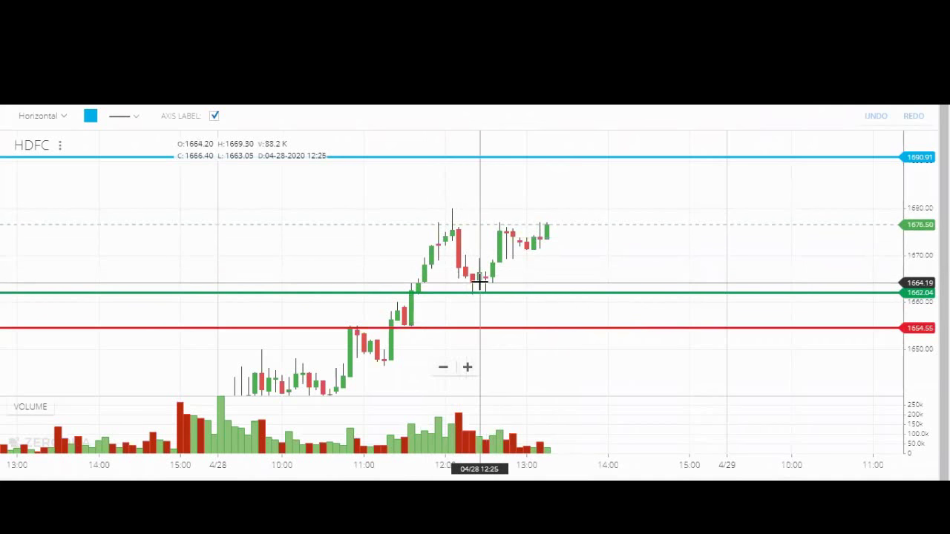
Nudge the green horizontal level to exactly 1662.04
{"action": "left_click_drag", "start_coordinate": [479, 285], "coordinate": [481, 283]}
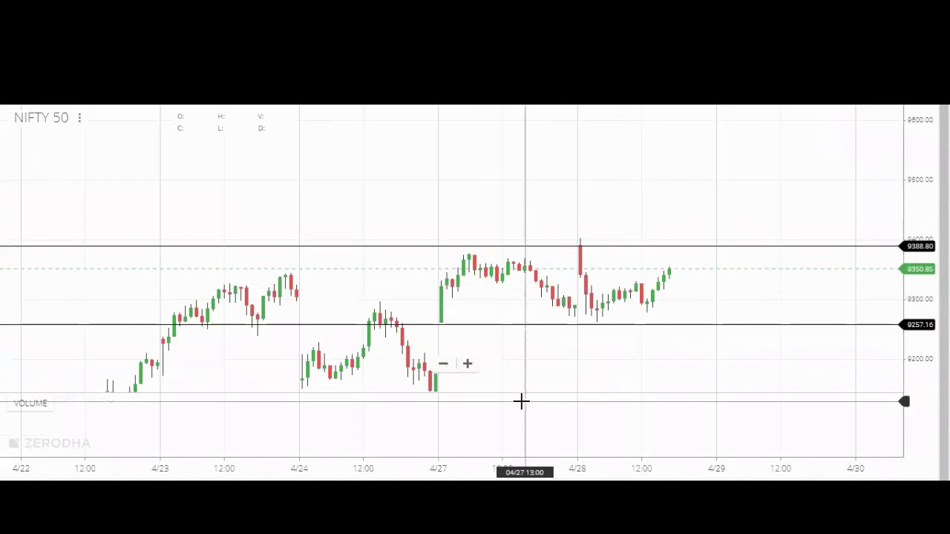
Zoom NIFTY 50 to recent candles and place a black level, moving it from 9316.21 to 9288.14
{"action": "left_click", "coordinate": [467, 364]}
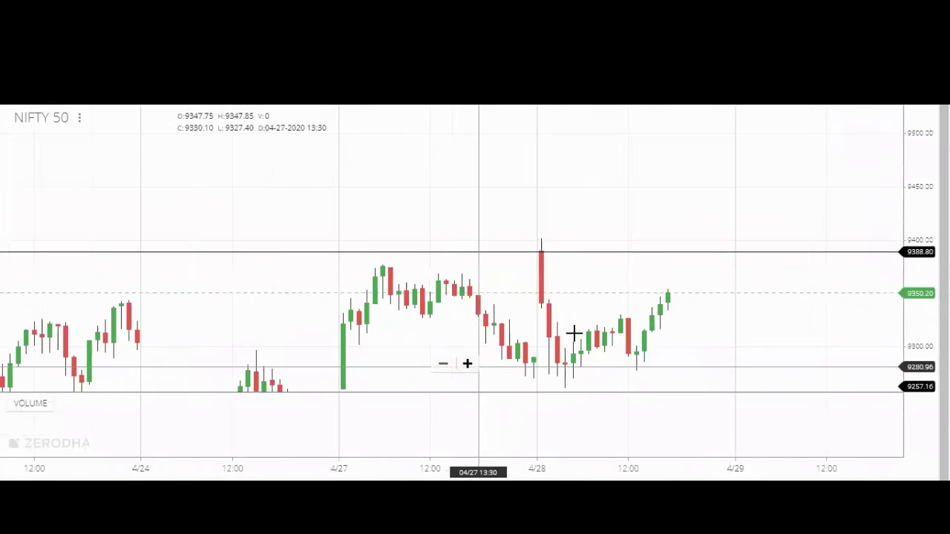
{"action": "left_click_drag", "start_coordinate": [637, 335], "coordinate": [564, 242]}
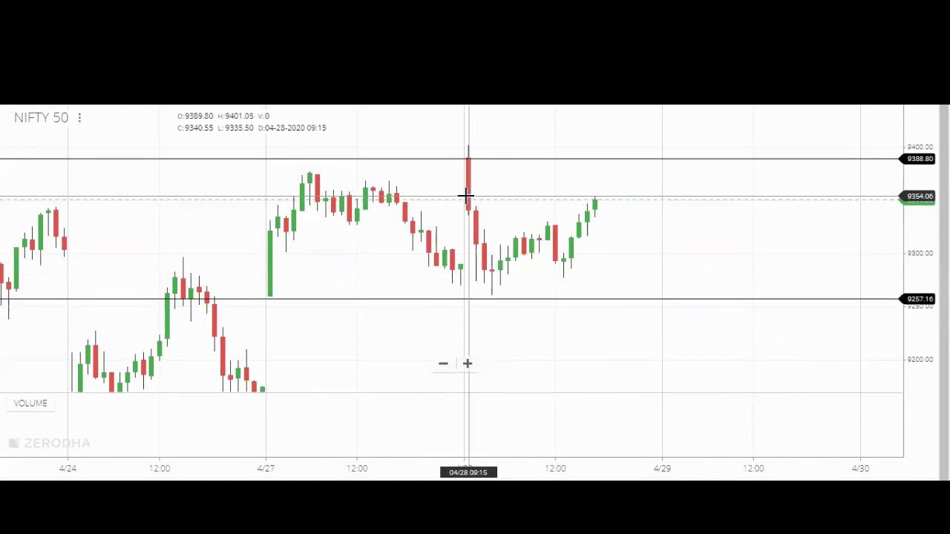
{"action": "left_click", "coordinate": [485, 253]}
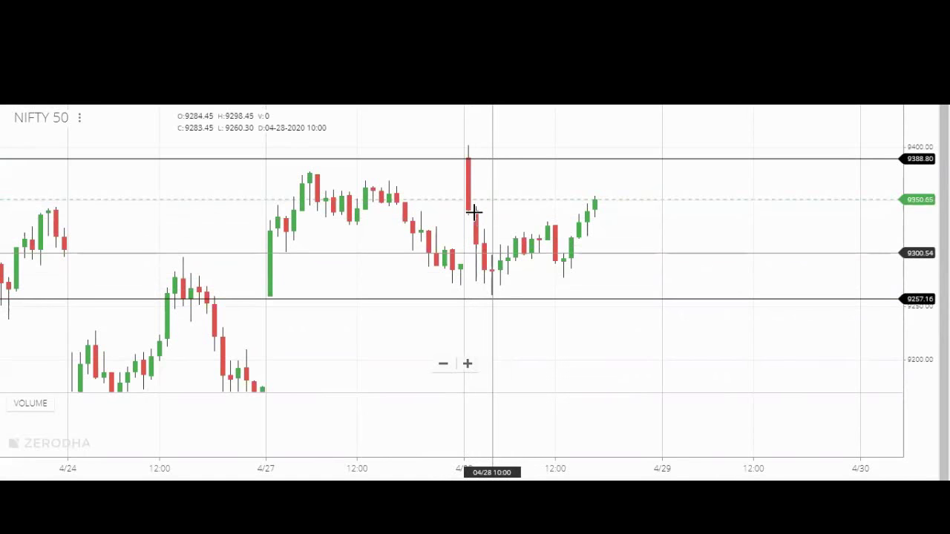
{"action": "left_click", "coordinate": [540, 236]}
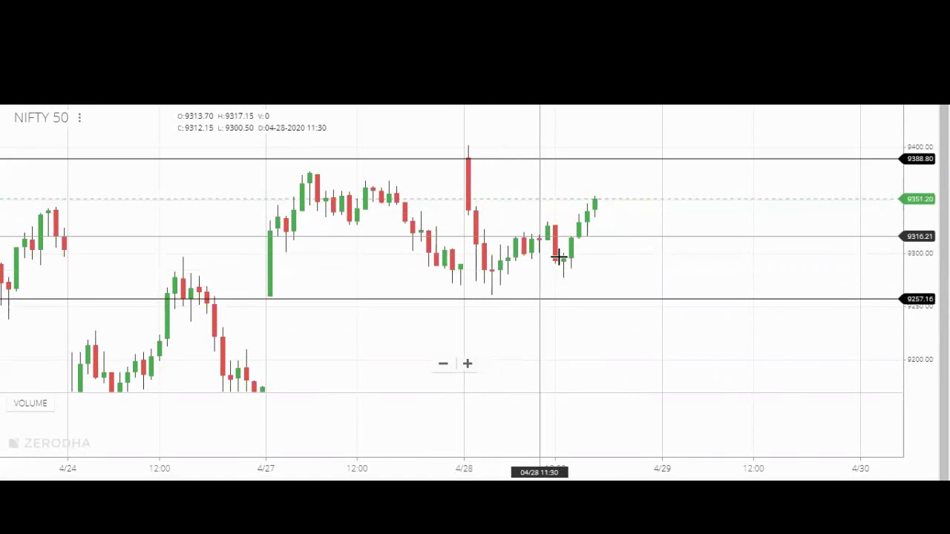
{"action": "left_click", "coordinate": [559, 266]}
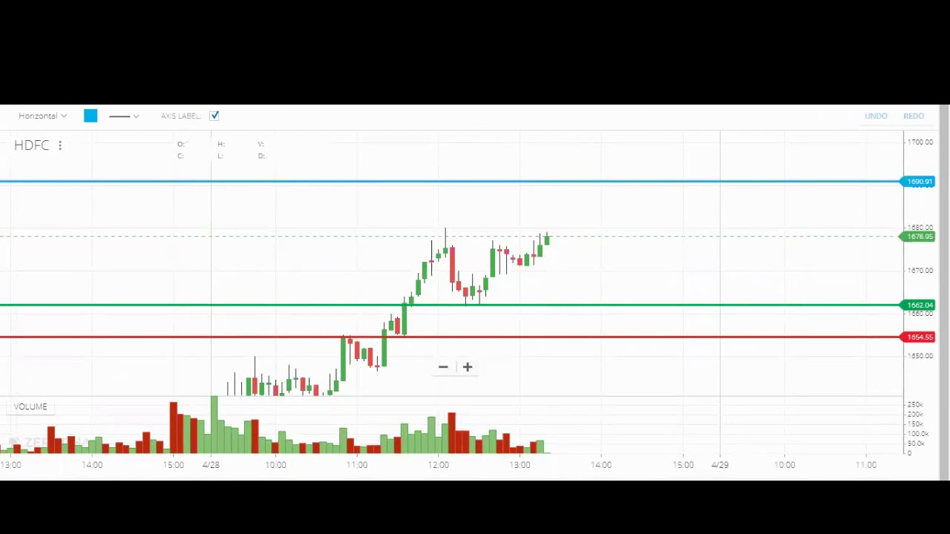
{"action": "left_click", "coordinate": [878, 444]}
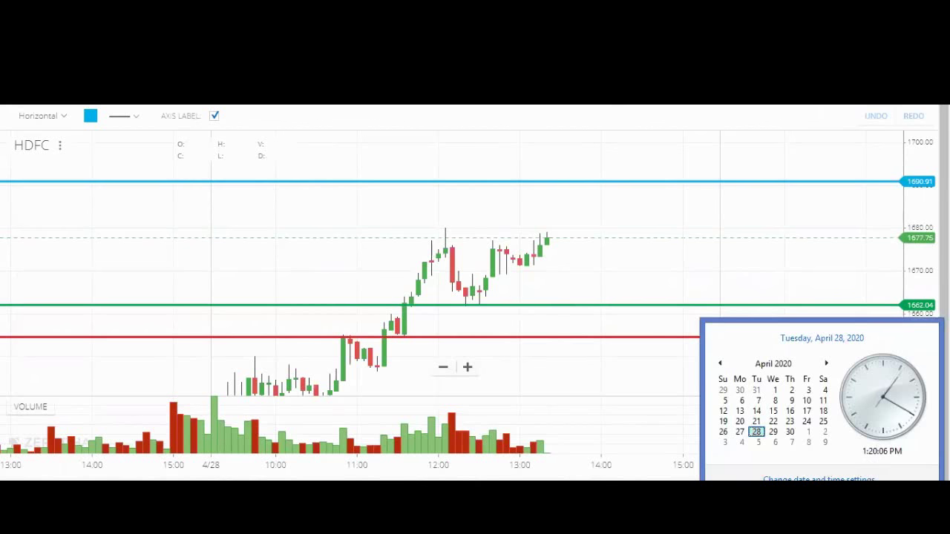
{"action": "key", "text": "Escape"}
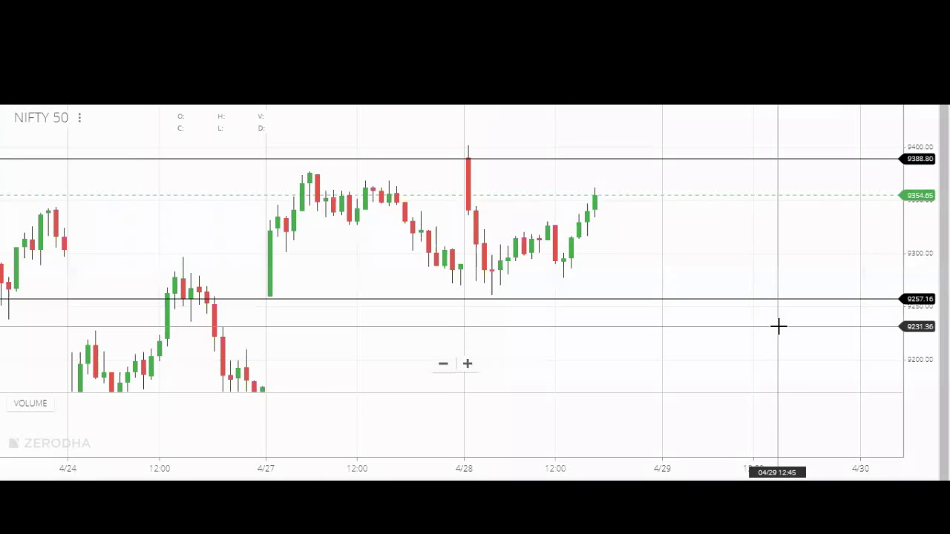
{"action": "mouse_move", "coordinate": [779, 327]}
{"action": "left_mouse_down"}
{"action": "mouse_move", "coordinate": [539, 246]}
{"action": "mouse_move", "coordinate": [489, 258]}
{"action": "left_mouse_up"}
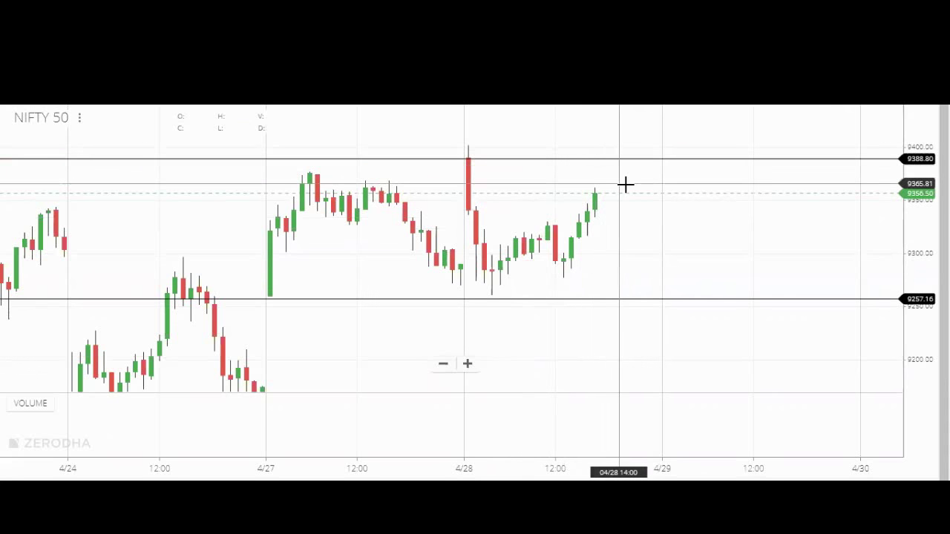
{"action": "mouse_move", "coordinate": [649, 191]}
{"action": "left_mouse_down"}
{"action": "mouse_move", "coordinate": [628, 280]}
{"action": "mouse_move", "coordinate": [639, 241]}
{"action": "left_mouse_up"}
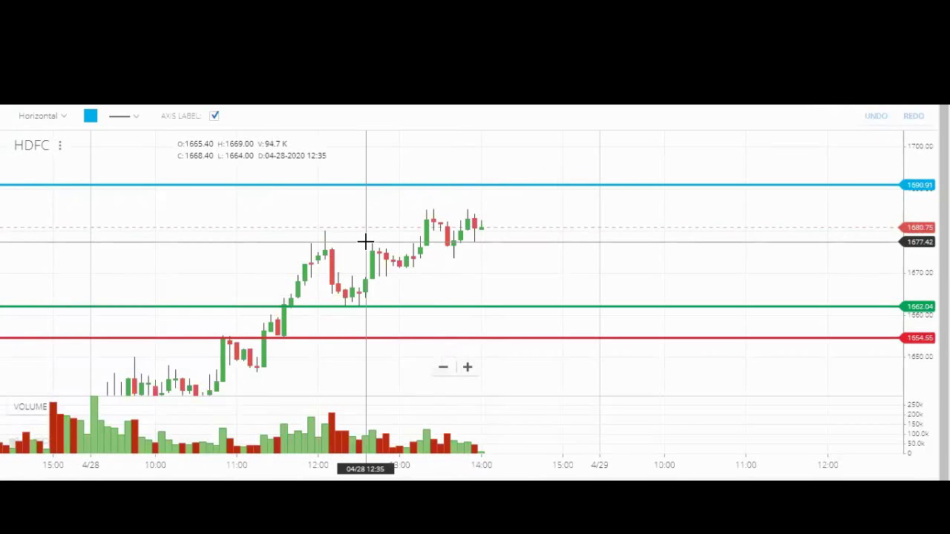
Shift the HDFC chart along the time axis
{"action": "left_click_drag", "start_coordinate": [441, 248], "coordinate": [470, 250]}
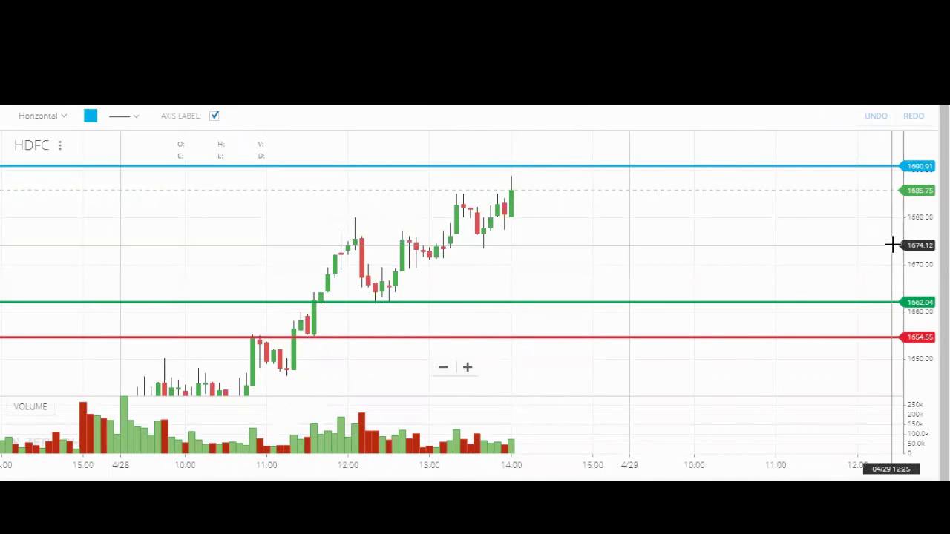
Rescale the HDFC price axis and select the green 1662.04 level
{"action": "left_click_drag", "start_coordinate": [928, 240], "coordinate": [928, 253]}
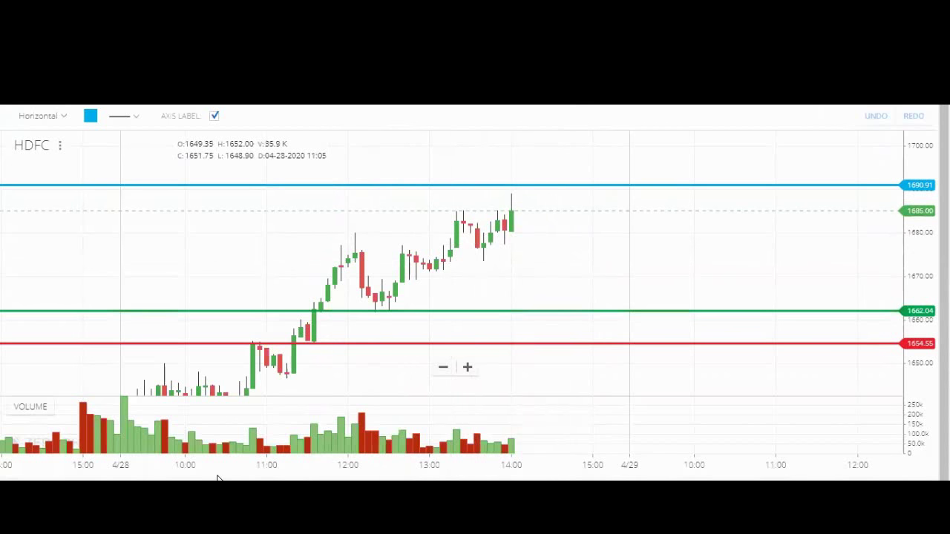
{"action": "left_click", "coordinate": [517, 312]}
Lower the top blue level to about 1688.62 and move the middle level to 1662.04
{"action": "left_click", "coordinate": [535, 252]}
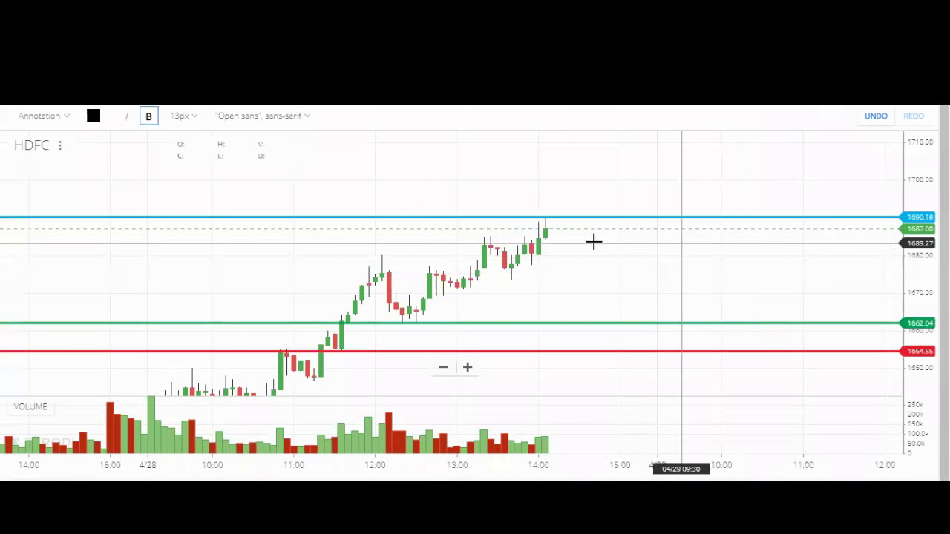
{"action": "left_click_drag", "start_coordinate": [547, 223], "coordinate": [547, 232]}
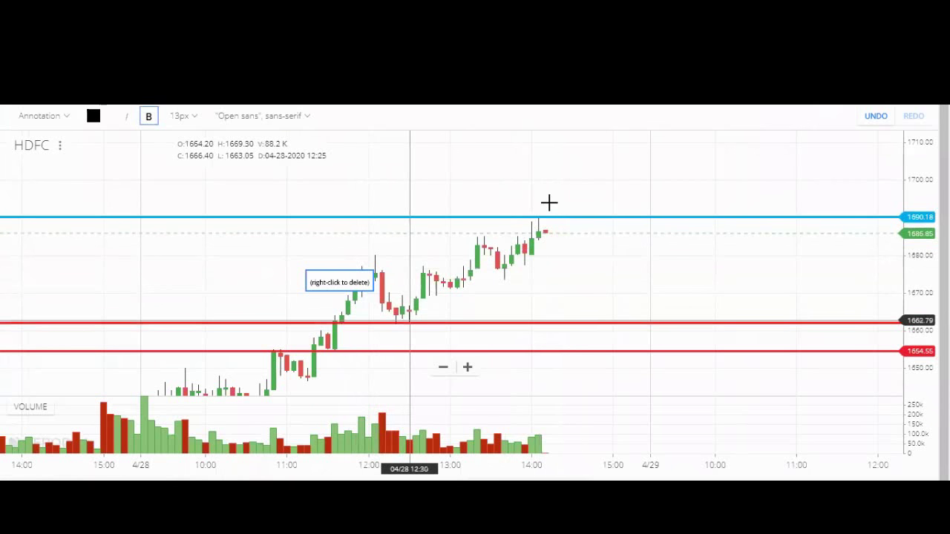
{"action": "left_click_drag", "start_coordinate": [410, 323], "coordinate": [424, 325]}
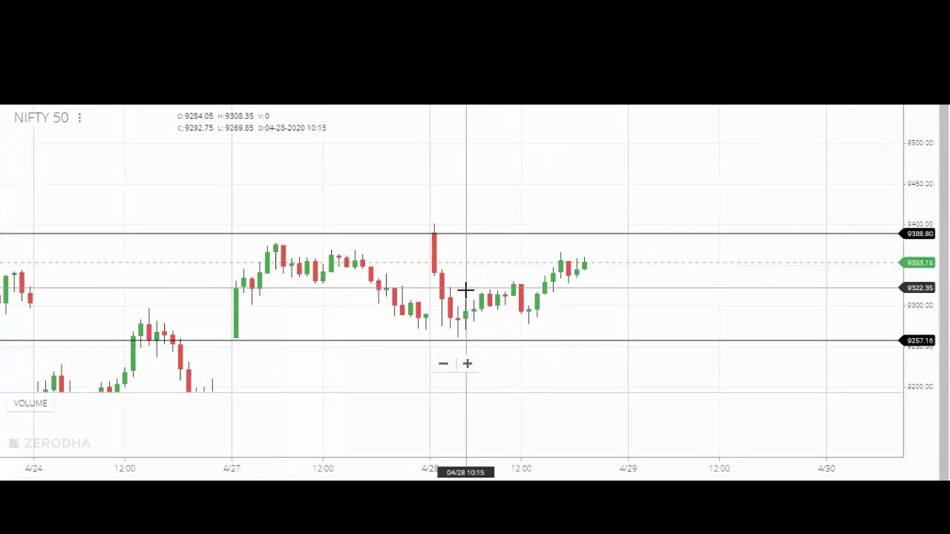
Raise the middle NIFTY 50 black level to about 9387
{"action": "mouse_move", "coordinate": [482, 295]}
{"action": "left_mouse_down"}
{"action": "mouse_move", "coordinate": [597, 259]}
{"action": "mouse_move", "coordinate": [586, 260]}
{"action": "left_mouse_up"}
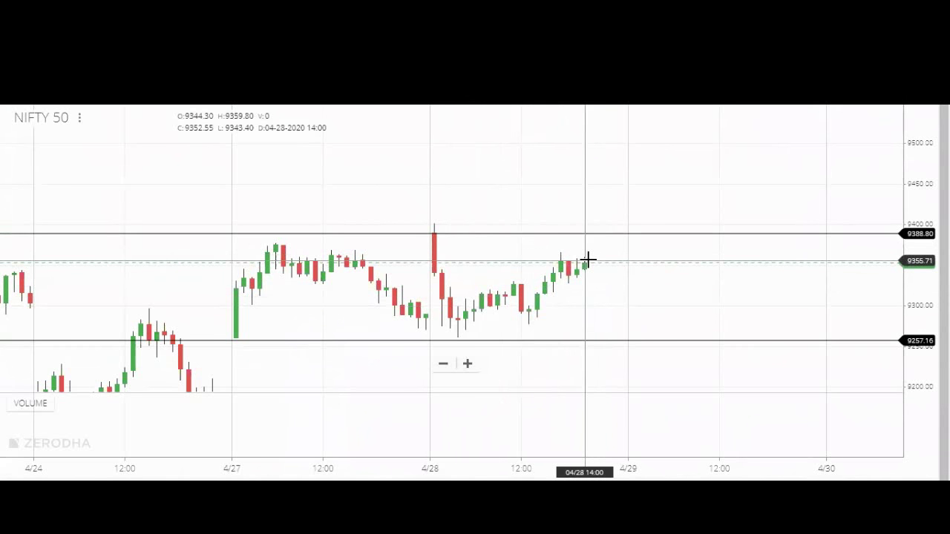
{"action": "left_click_drag", "start_coordinate": [587, 258], "coordinate": [588, 233]}
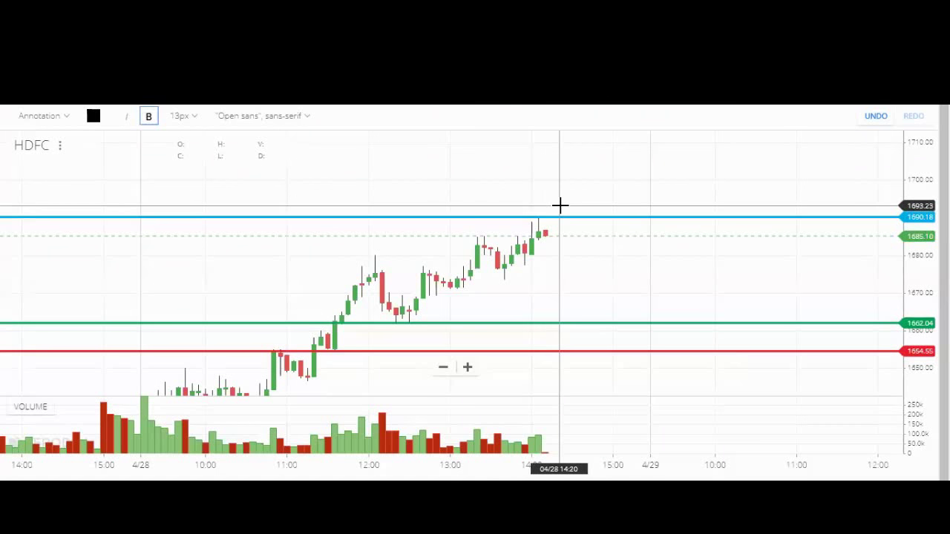
{"action": "left_click_drag", "start_coordinate": [554, 218], "coordinate": [554, 216]}
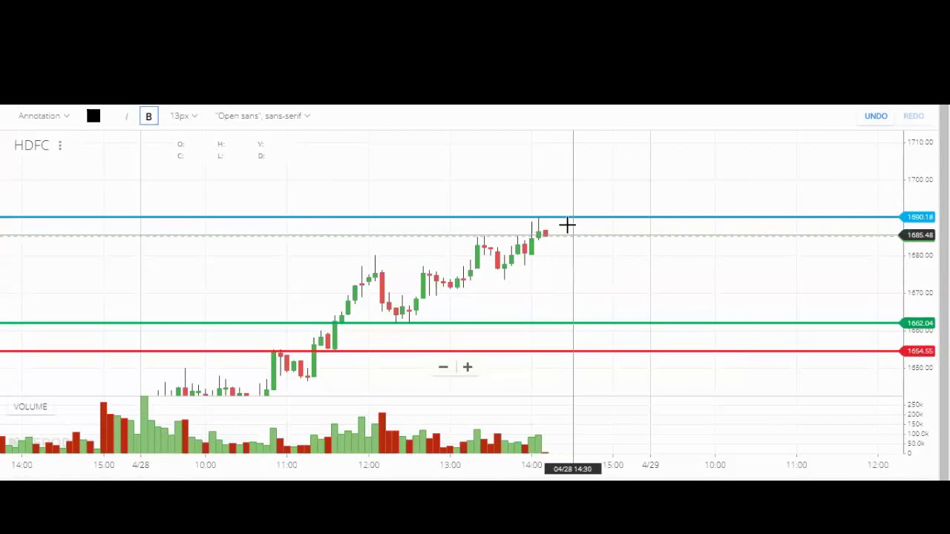
{"action": "left_click", "coordinate": [549, 217]}
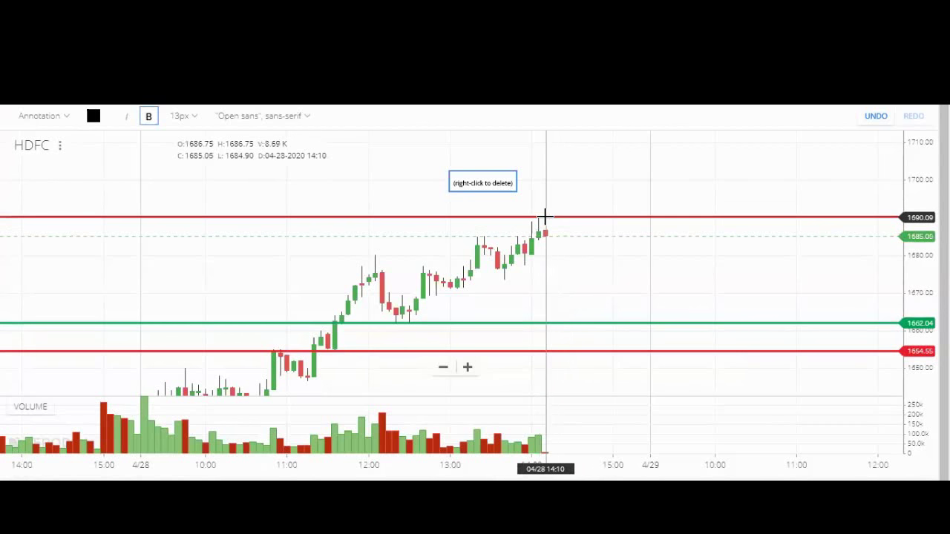
{"action": "left_click", "coordinate": [544, 216]}
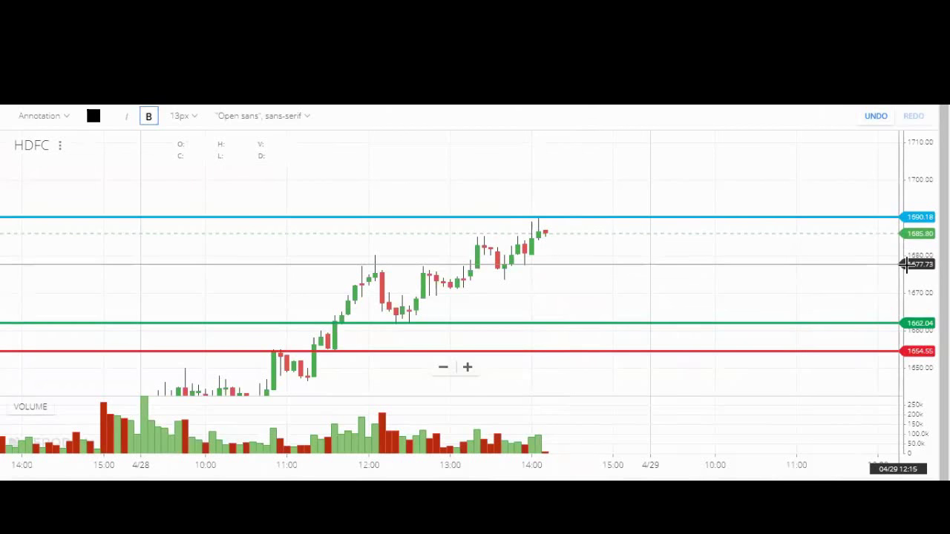
Stretch the HDFC price scale vertically and keep the blue level at 1690.18
{"action": "left_click_drag", "start_coordinate": [920, 272], "coordinate": [921, 225]}
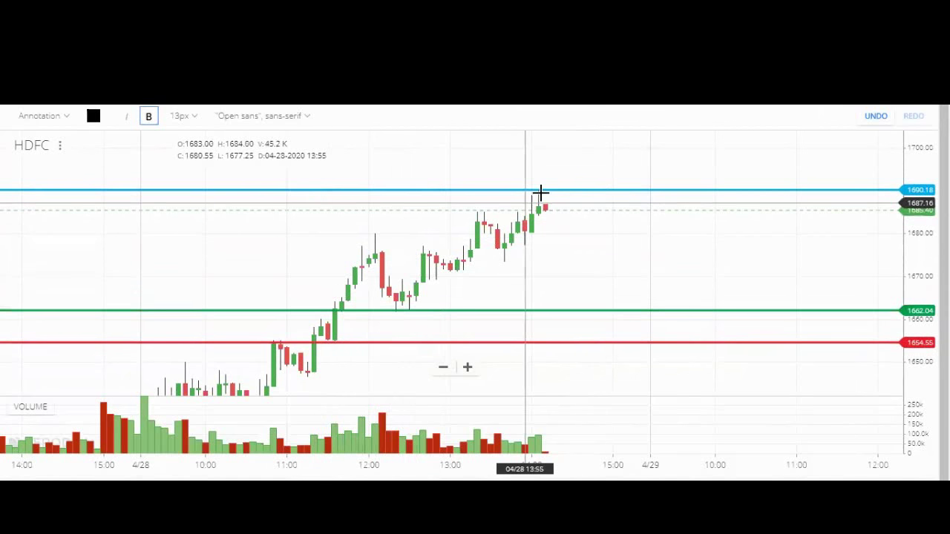
{"action": "left_click_drag", "start_coordinate": [542, 191], "coordinate": [542, 190]}
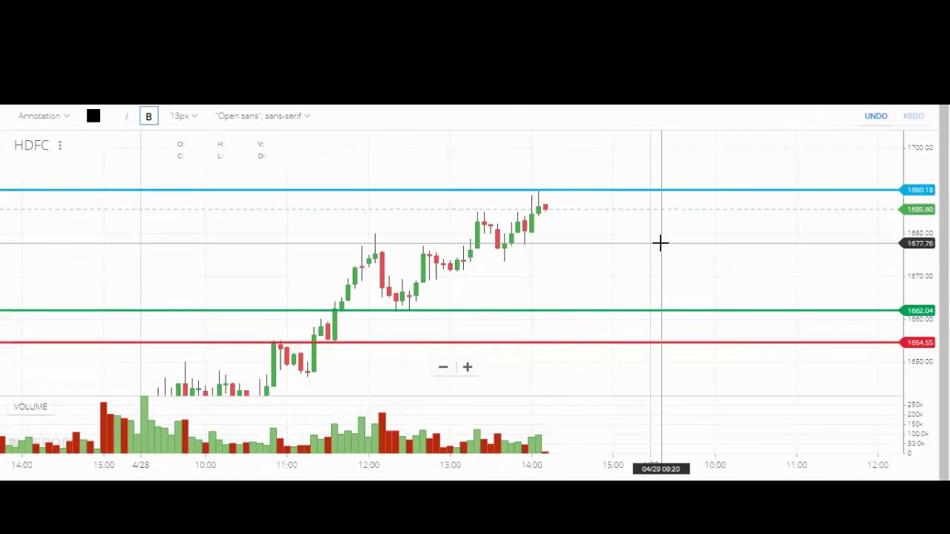